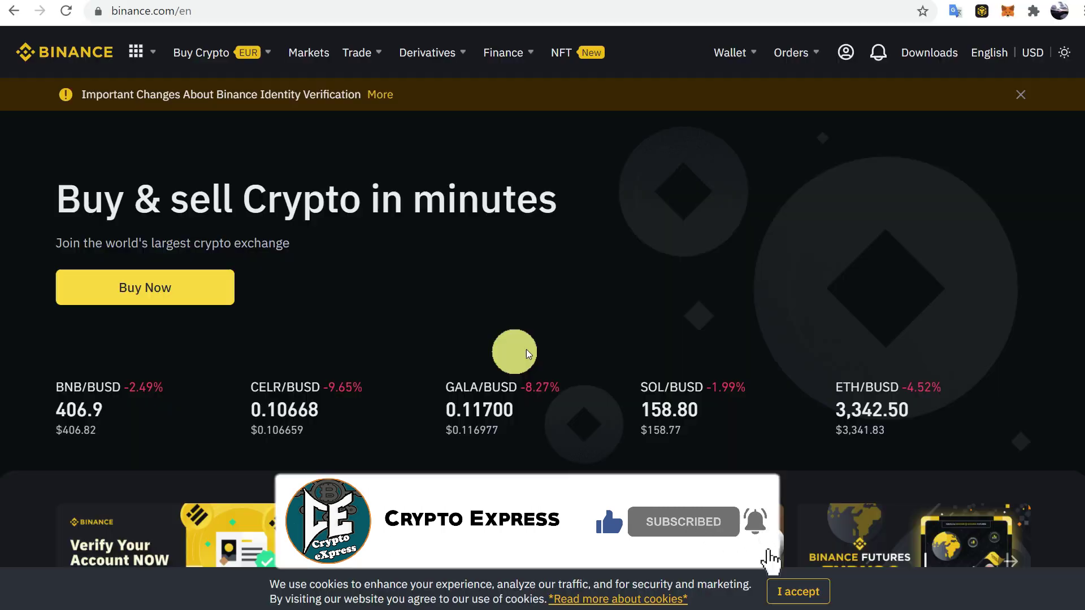
Step: Go from the Binance home page to the Fiat and Spot wallet overview
left_click(81, 51)
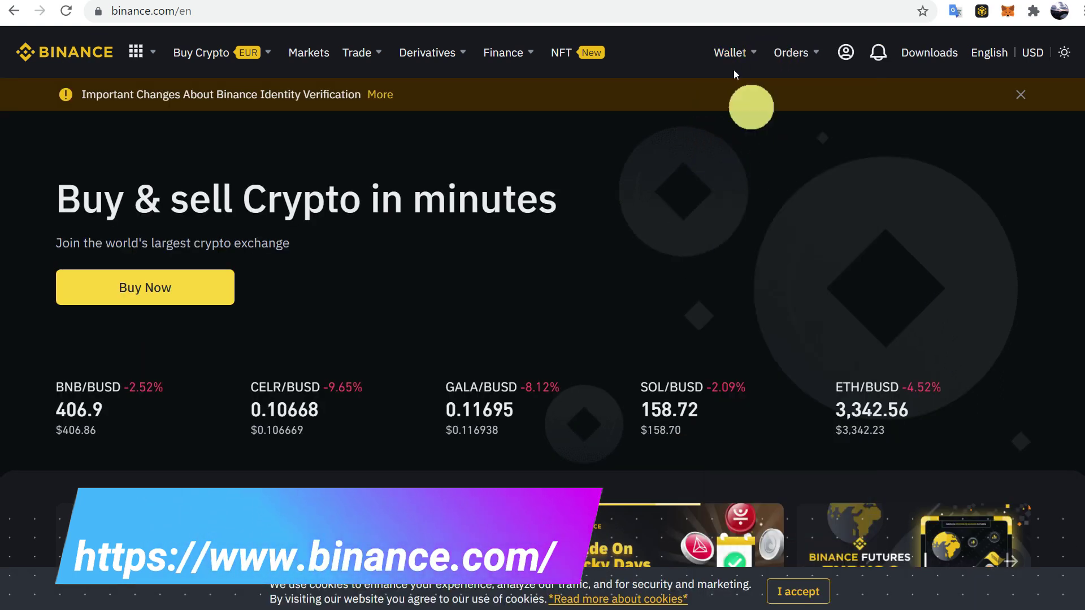
left_click(764, 166)
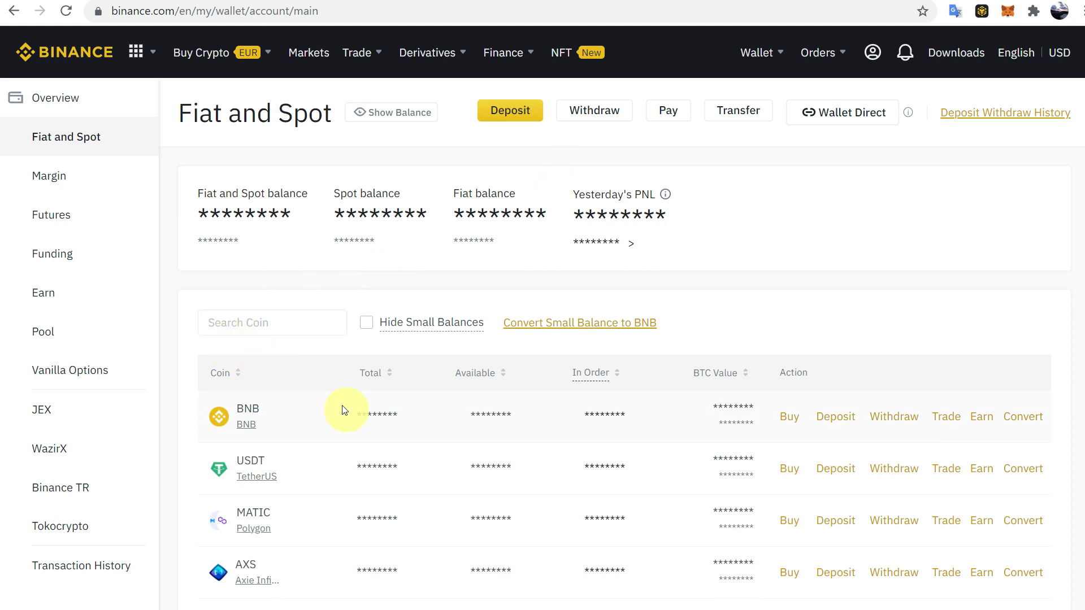
Step: Filter the coin list to 'eth' and start a withdrawal from the ETH row
left_click(272, 324)
type("eth")
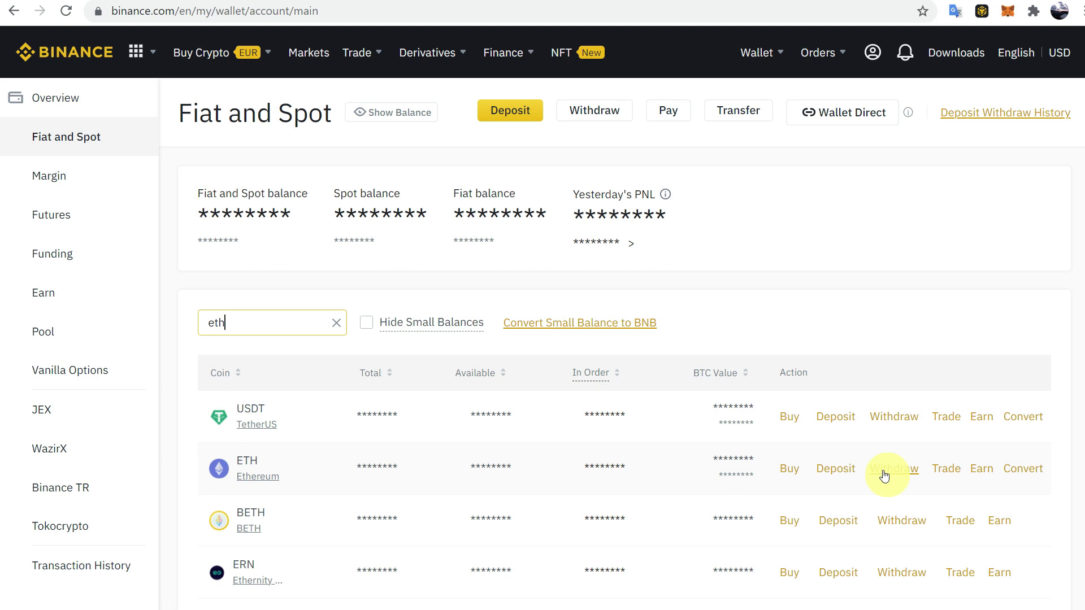
left_click(885, 474)
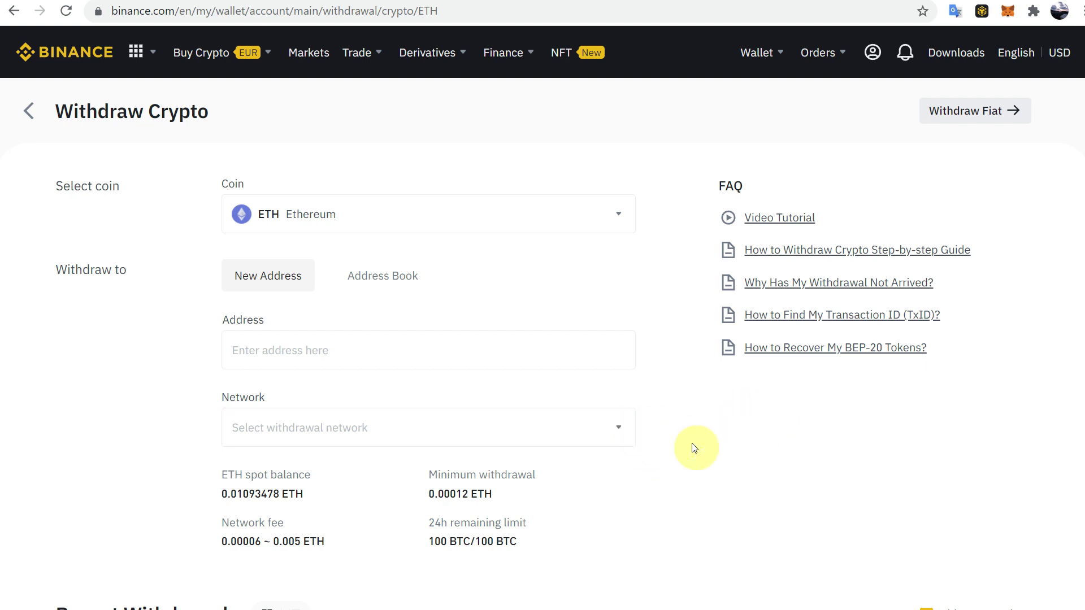
Step: Copy the MetaMask account address with Ethereum Mainnet kept as its network, then return to the Address field
left_click(356, 350)
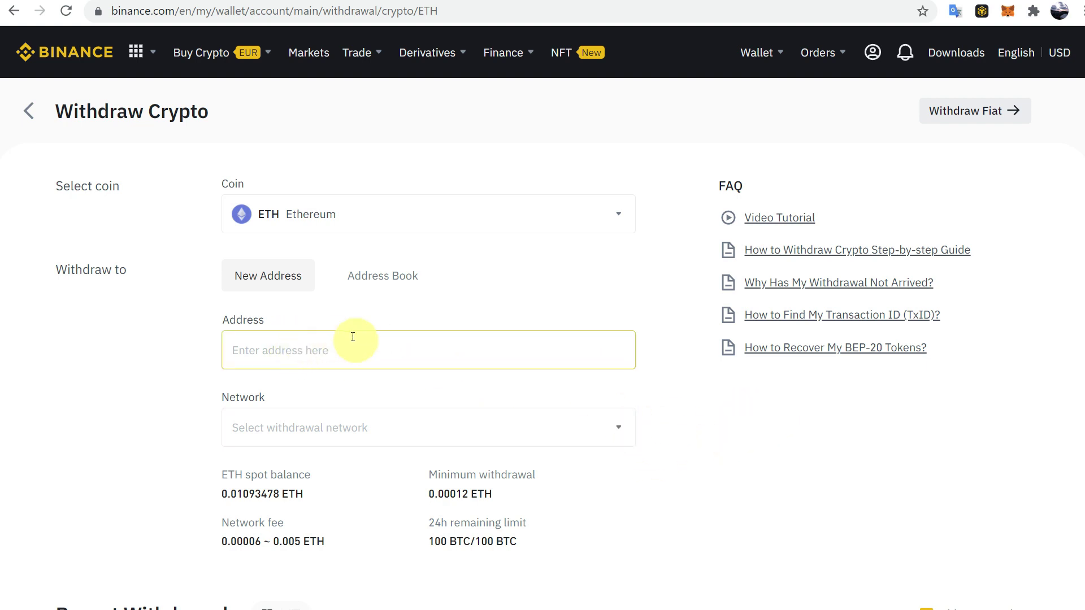
left_click(958, 272)
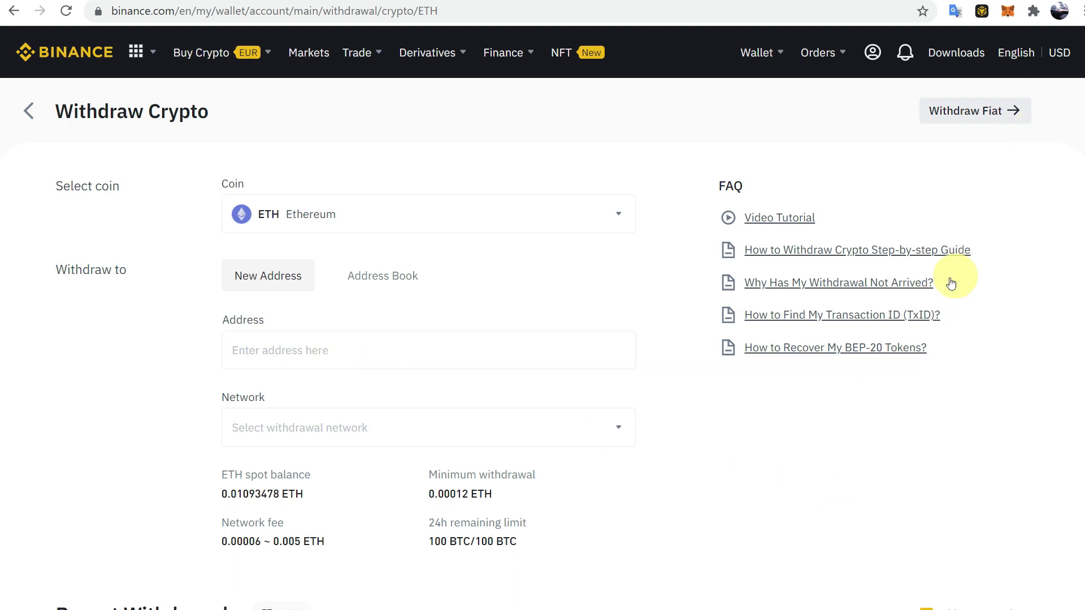
left_click(1008, 11)
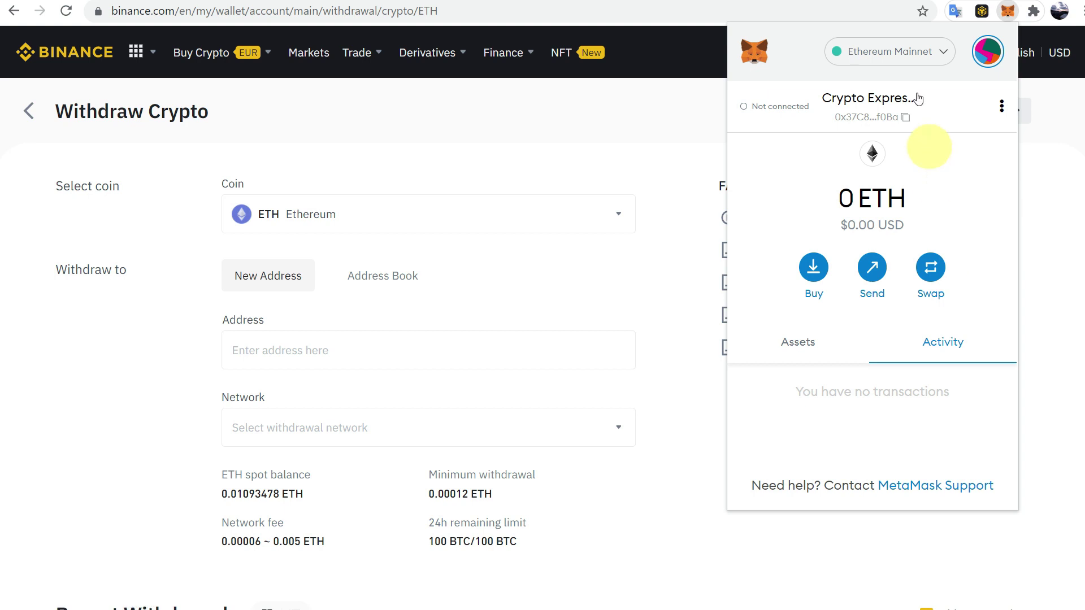
left_click(895, 51)
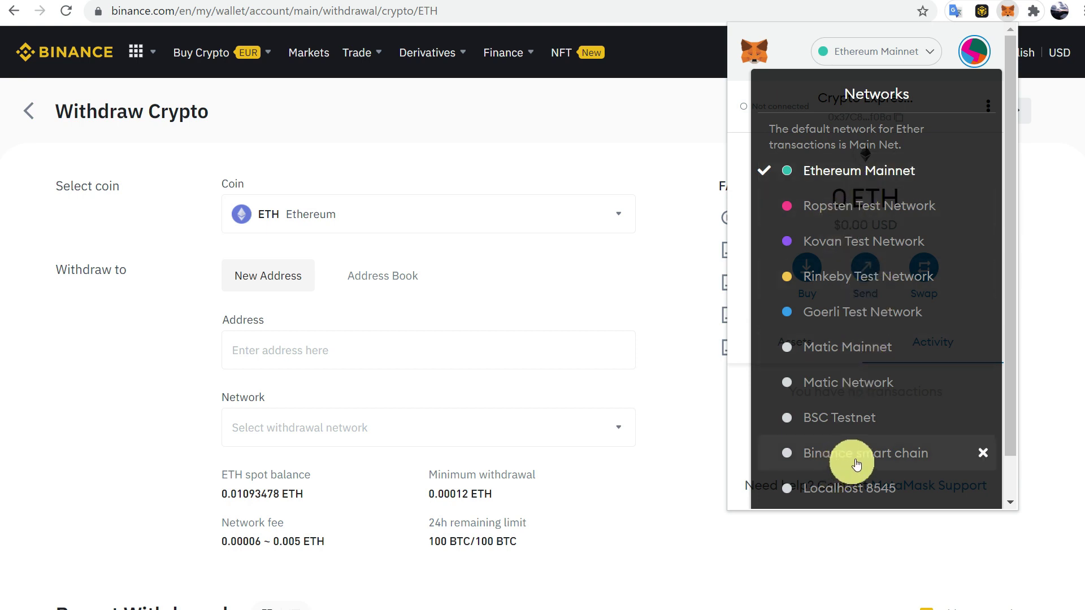
mouse_move(865, 418)
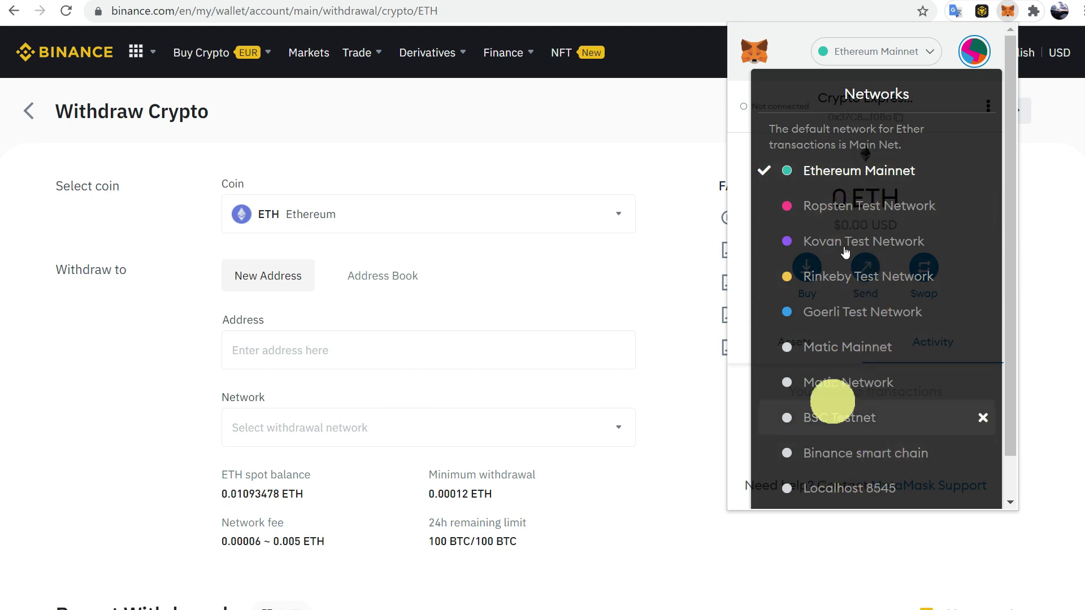
left_click(843, 170)
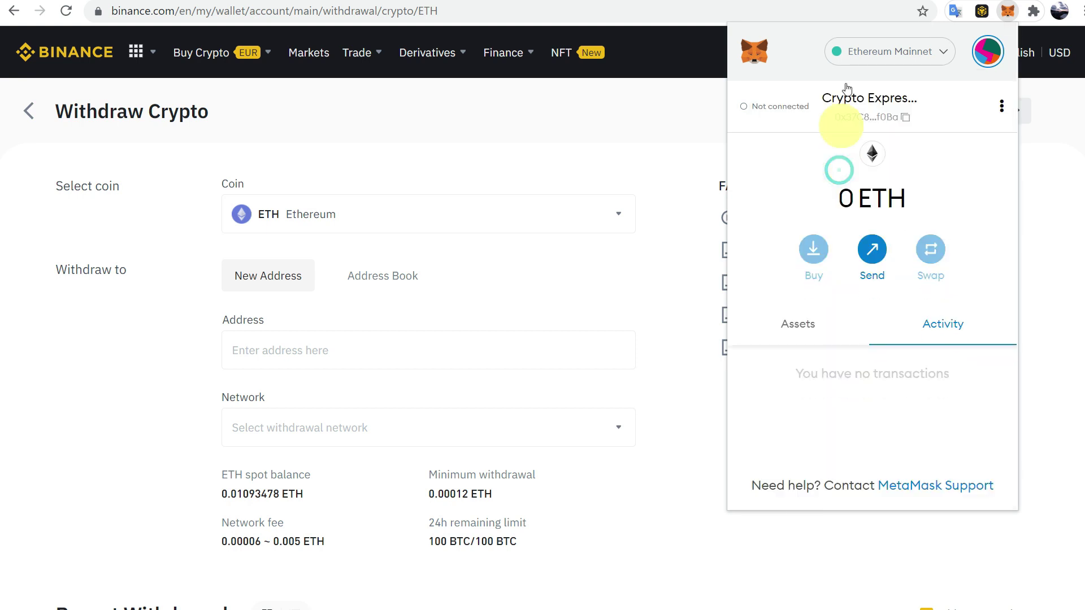
left_click(906, 124)
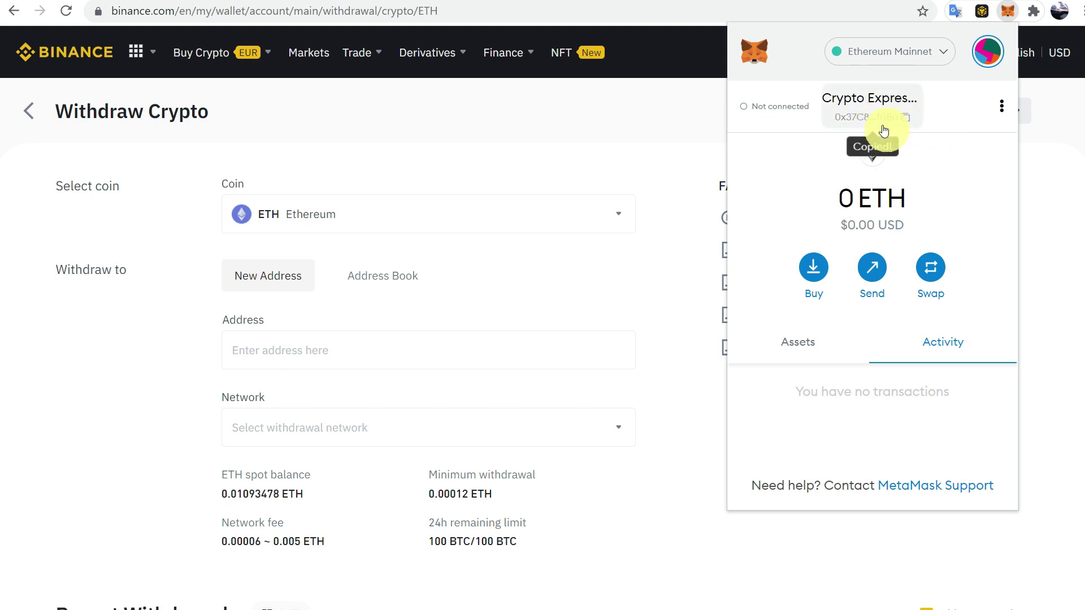
left_click(417, 351)
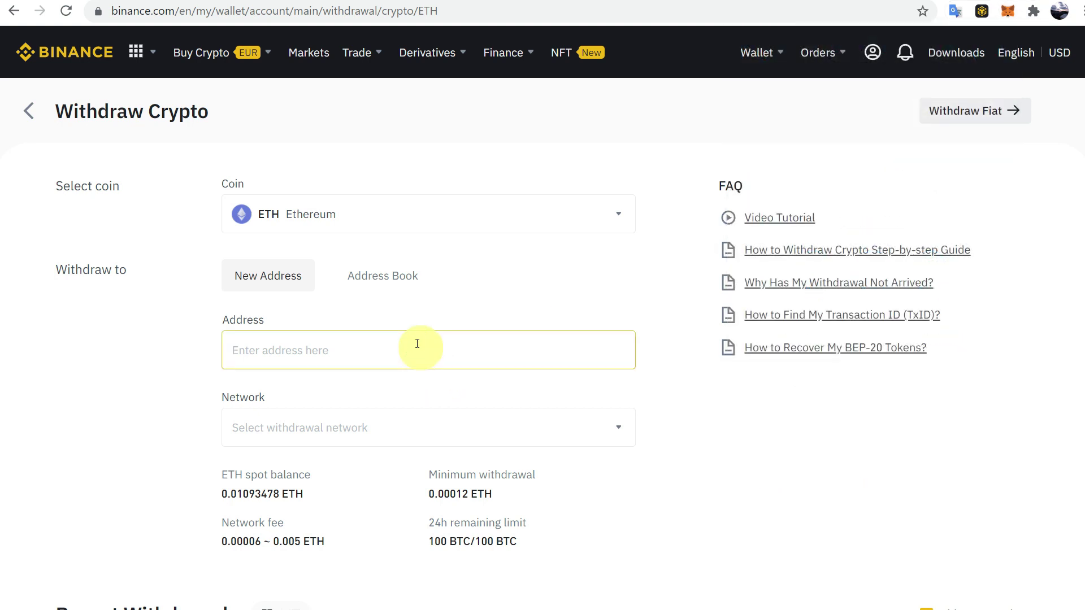
Step: Paste the MetaMask address into Address and bring up the withdrawal network choices
key("ctrl+v")
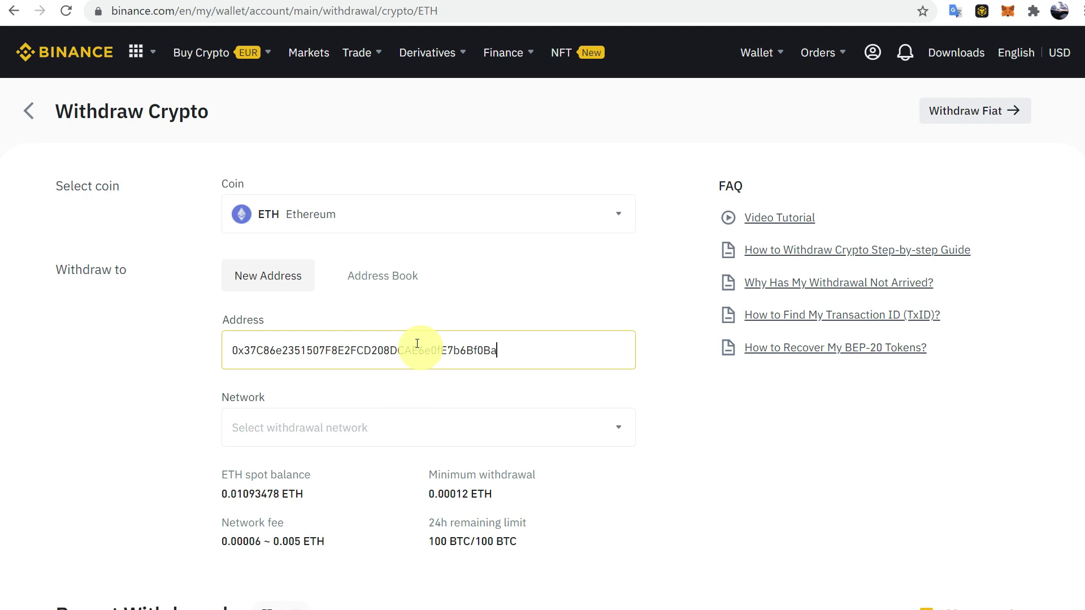
left_click(598, 429)
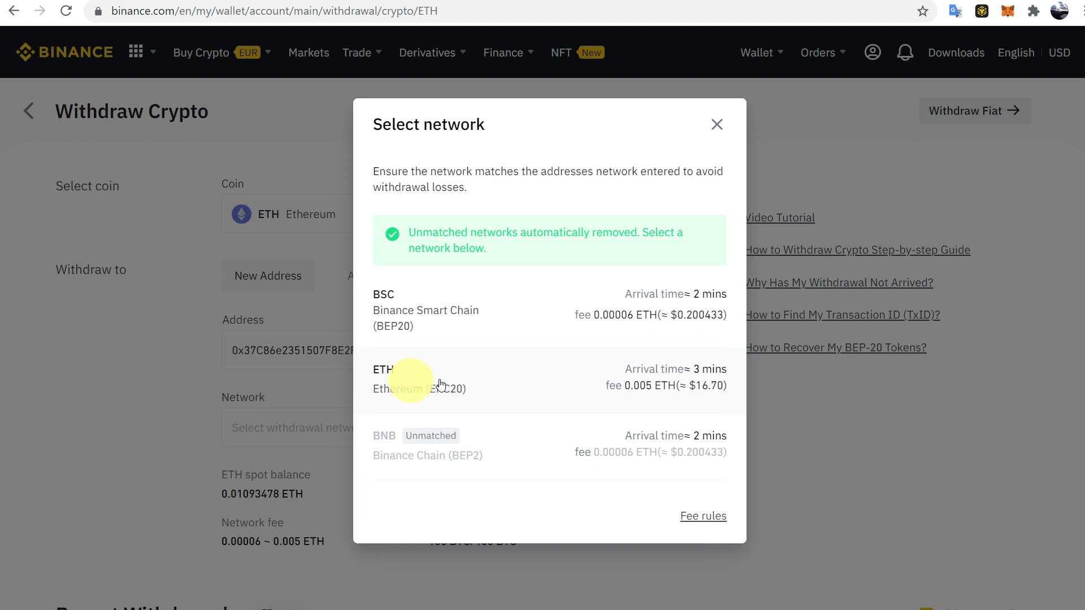
Step: Choose Ethereum (ERC20) and enter the MAX 0.01093478 ETH, giving 0.00593478 ETH received after the 0.005 fee
left_click(555, 391)
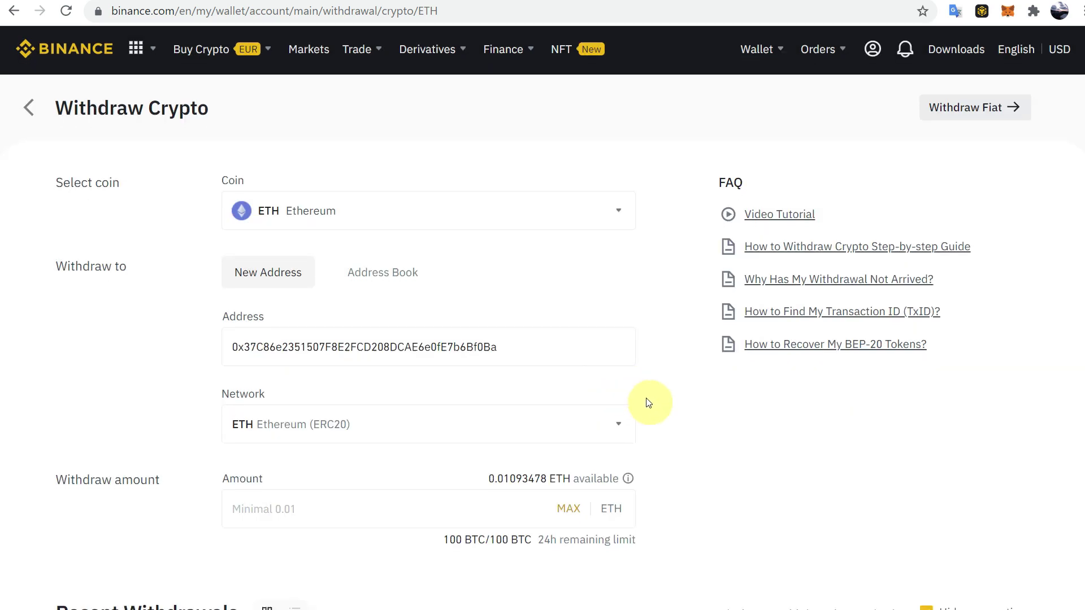
scroll(628, 398, "down", 2)
left_click(356, 359)
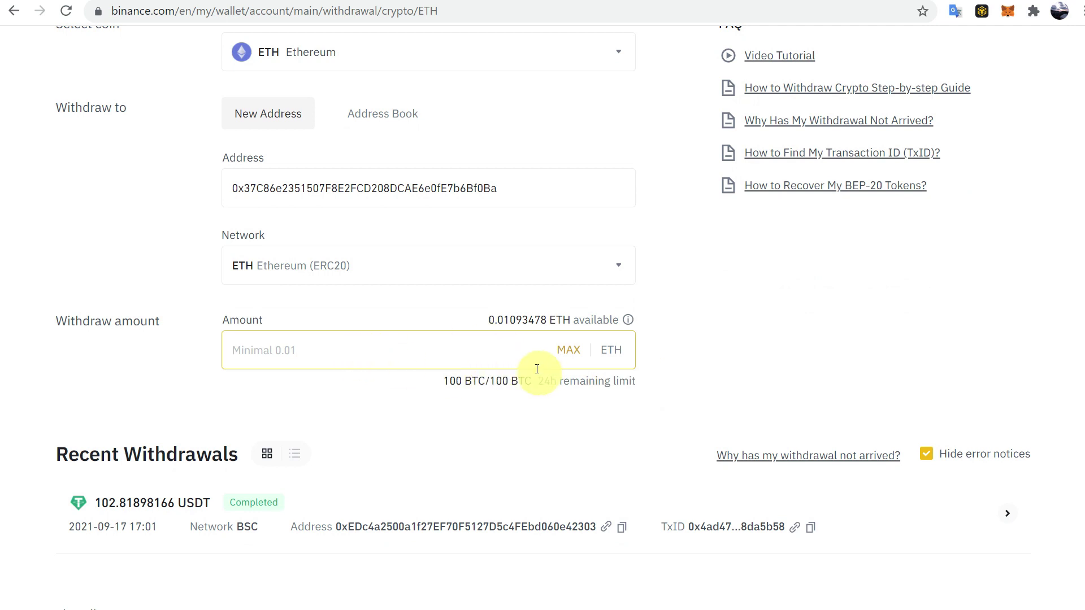
left_click(569, 349)
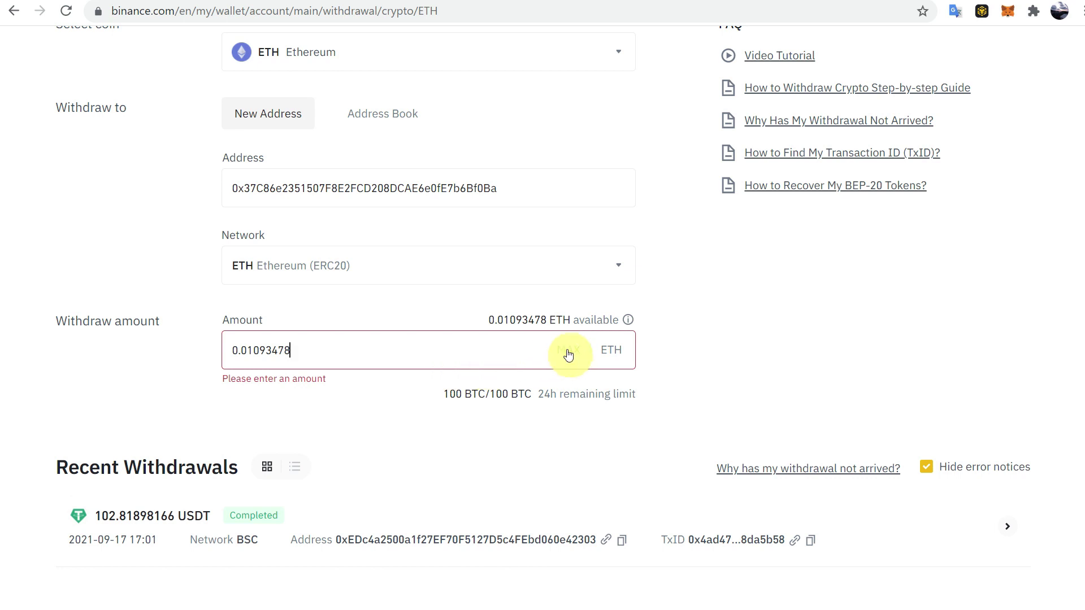
left_click(568, 350)
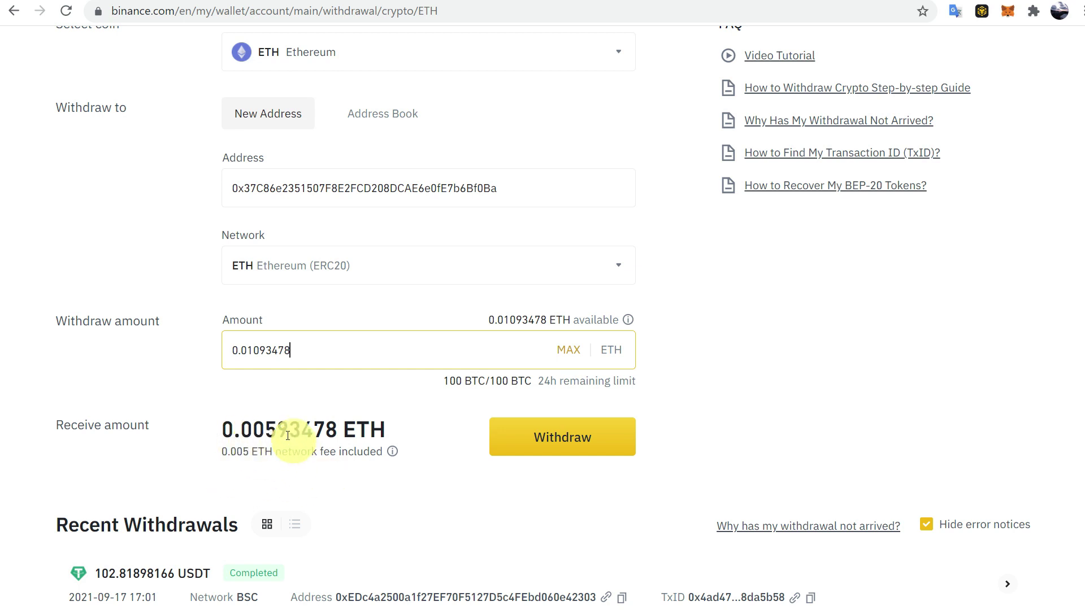
left_click_drag(277, 427, 219, 429)
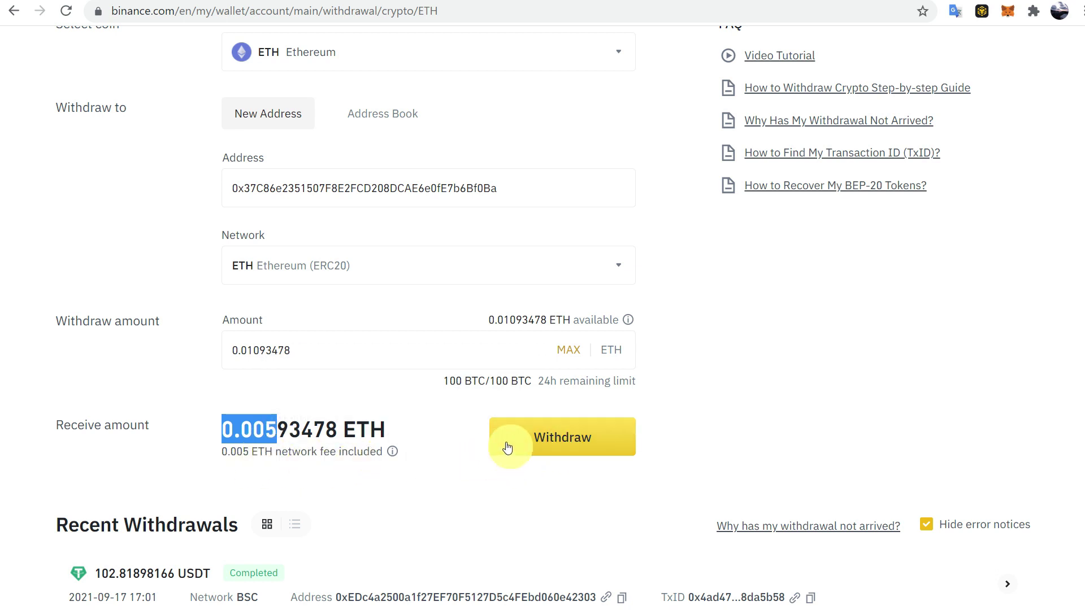
Step: Submit the ETH withdrawal and accept its amount, address and network summary
left_click(525, 442)
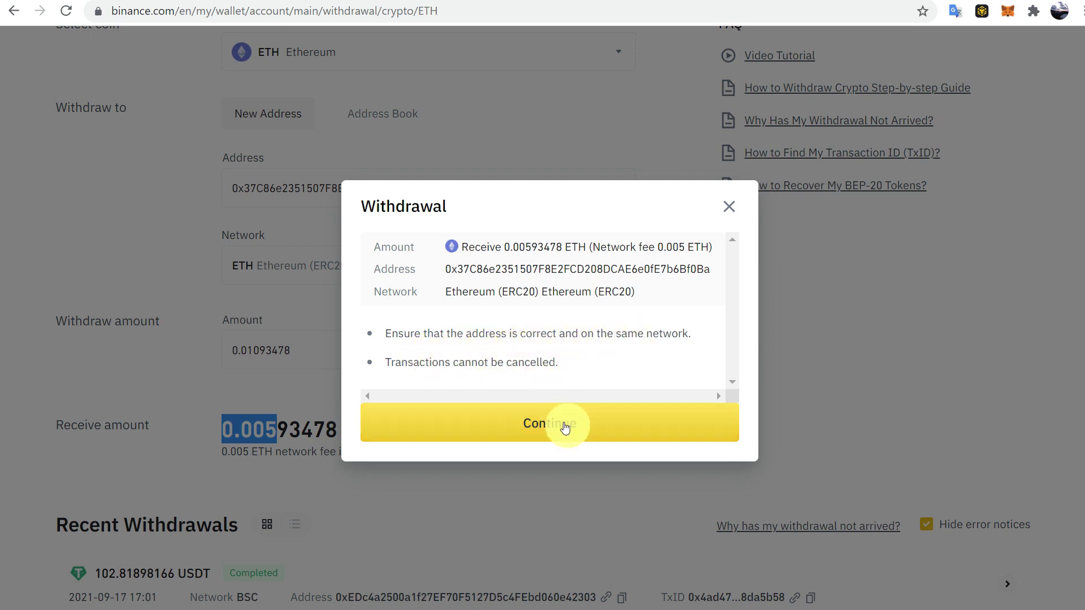
left_click(564, 422)
Step: Request the phone and e-mail verification codes in the security check
left_click(568, 317)
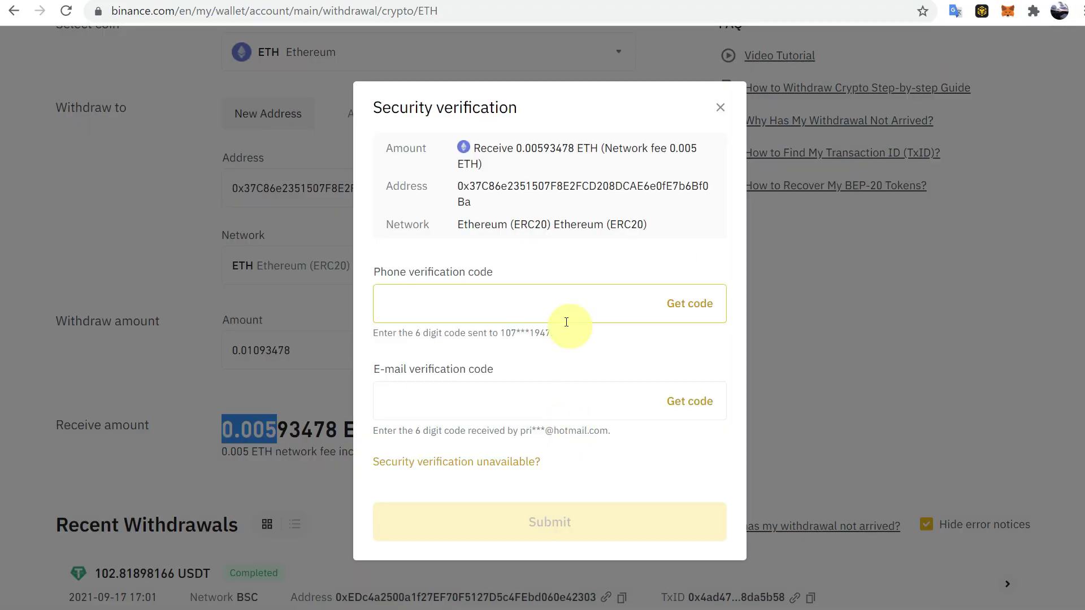
left_click(691, 307)
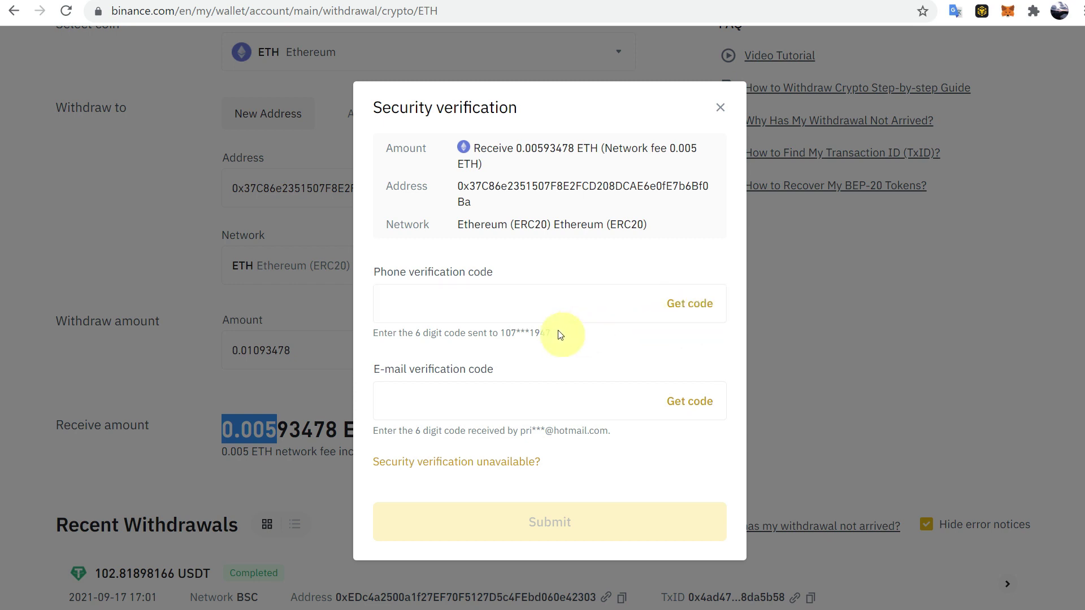
left_click(687, 401)
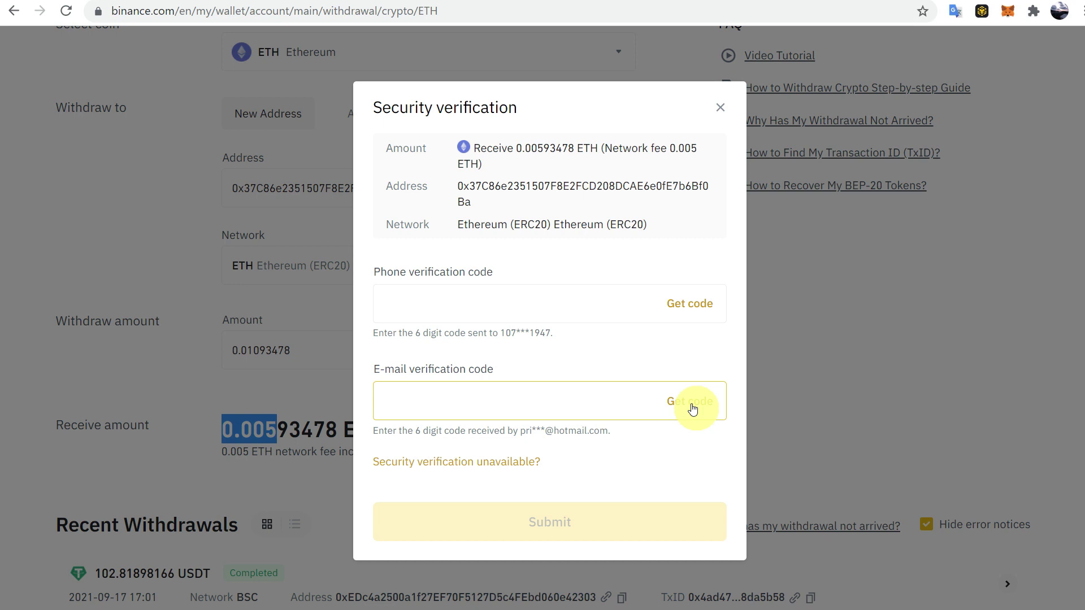
left_click(693, 407)
left_click(685, 307)
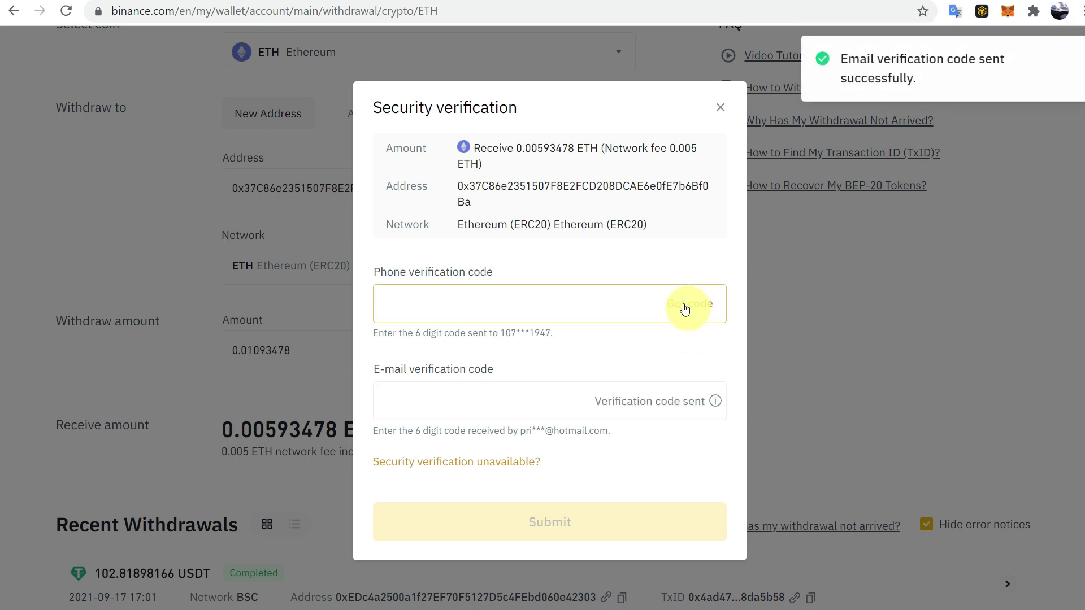
left_click(686, 306)
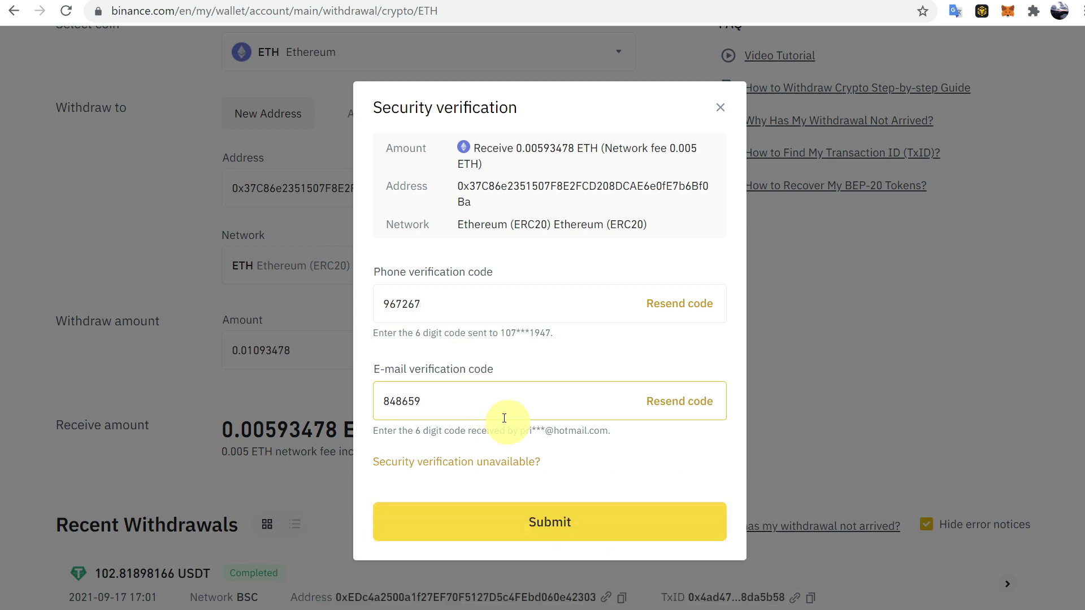
Step: Fill both verification fields with the received six-digit codes
left_click(422, 302)
left_click(415, 401)
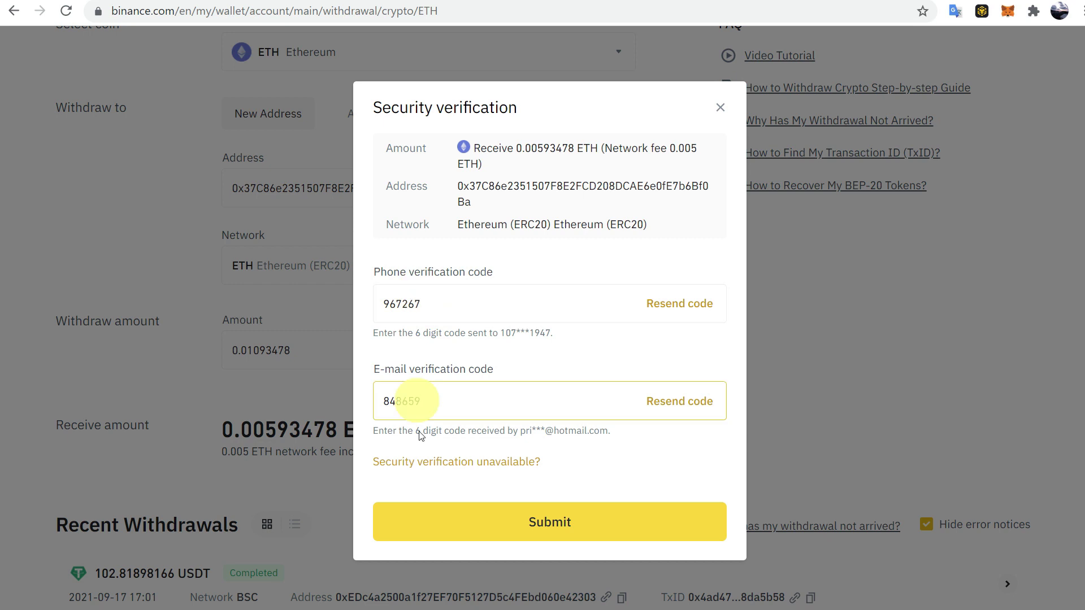
left_click(466, 490)
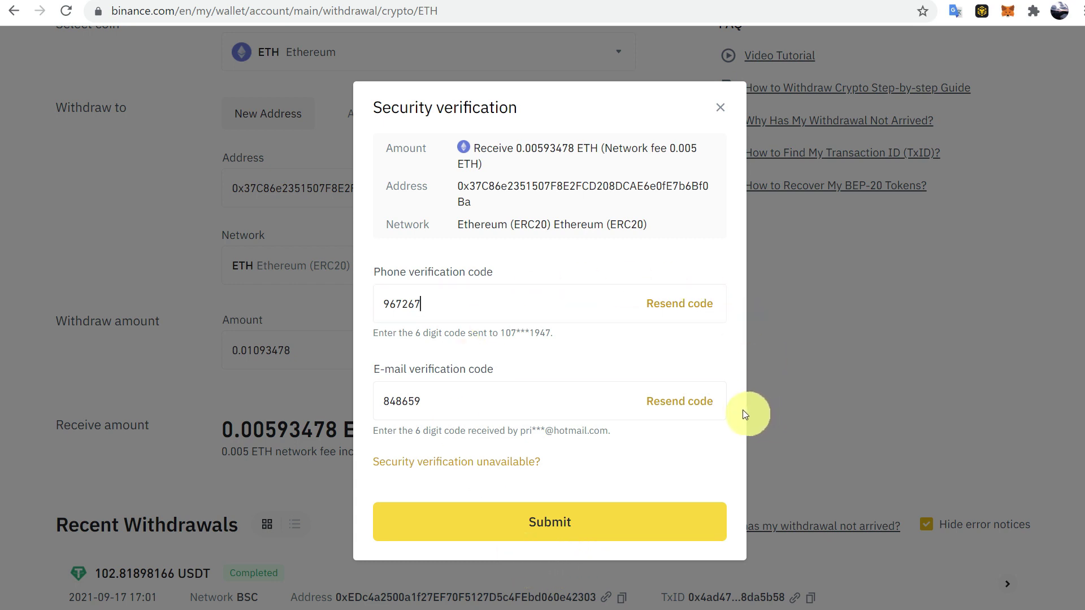
Step: Bring up the MetaMask wallet over the filled-in security verification form
left_click(1008, 13)
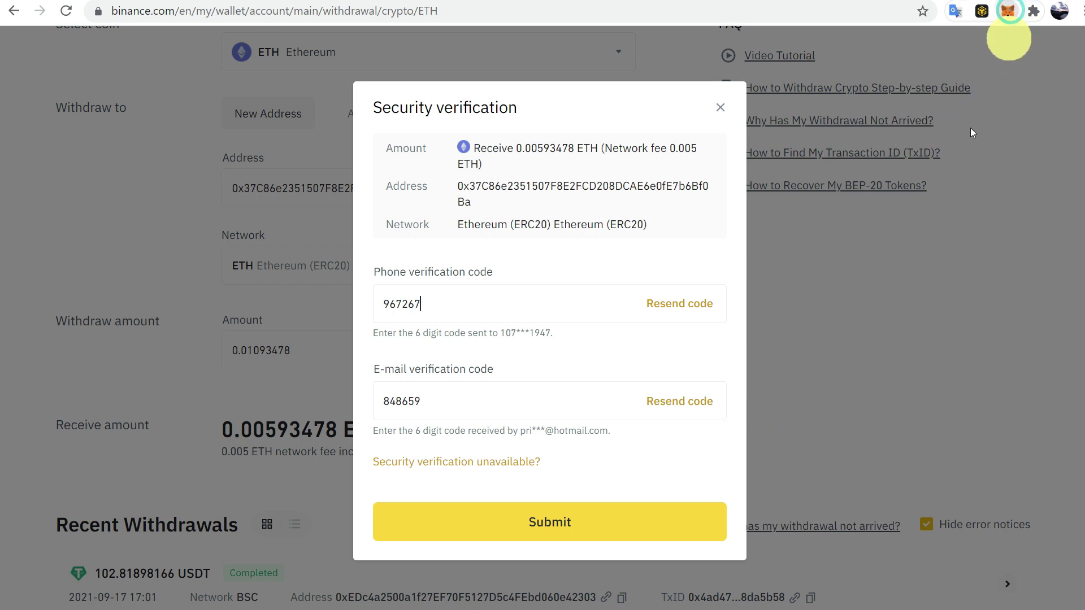